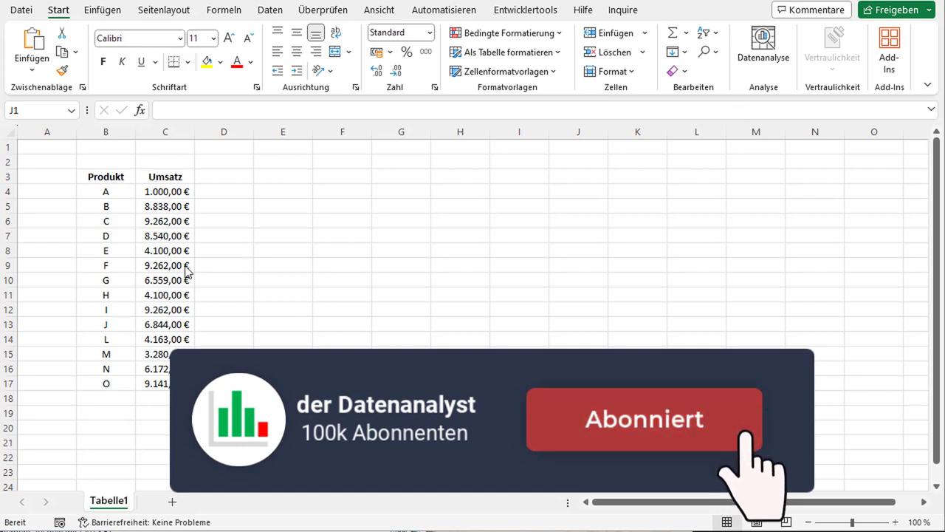
Select the Produkt and Umsatz table, range B3:C17, including headers
{"action": "left_click", "coordinate": [138, 221]}
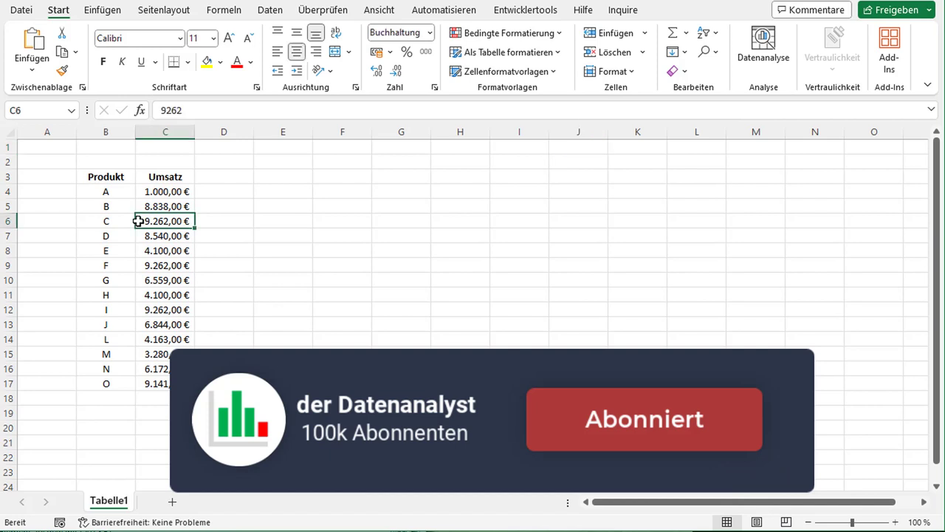
{"action": "left_click", "coordinate": [106, 178]}
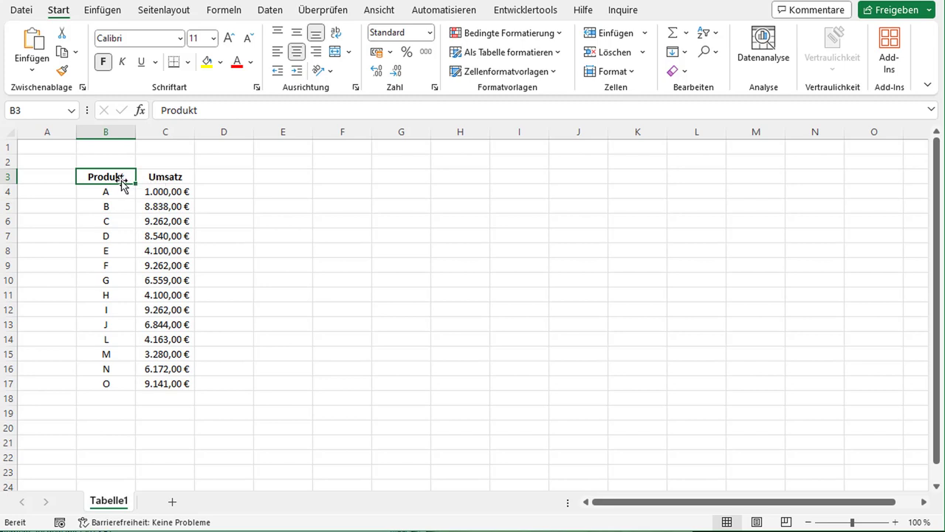
{"action": "left_click", "coordinate": [170, 175]}
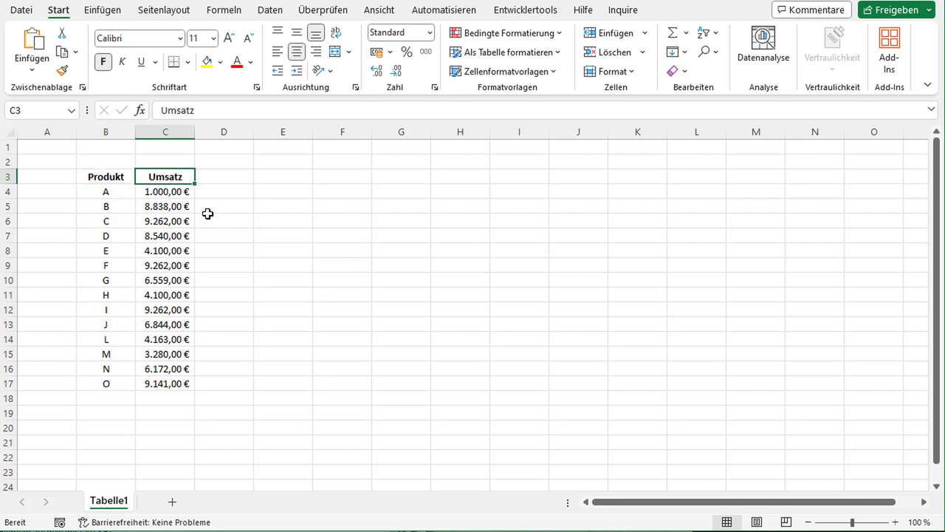
{"action": "left_click", "coordinate": [165, 194]}
{"action": "left_click", "coordinate": [123, 191]}
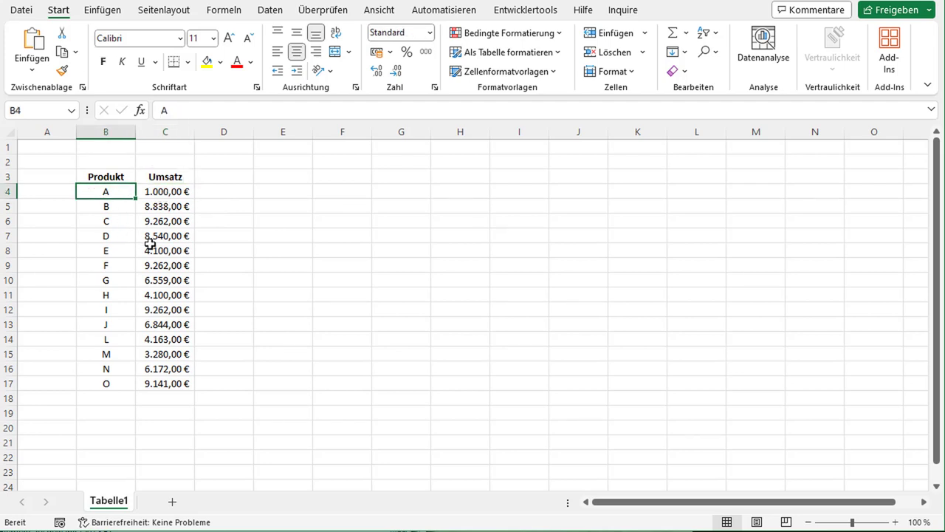
{"action": "left_click", "coordinate": [152, 248]}
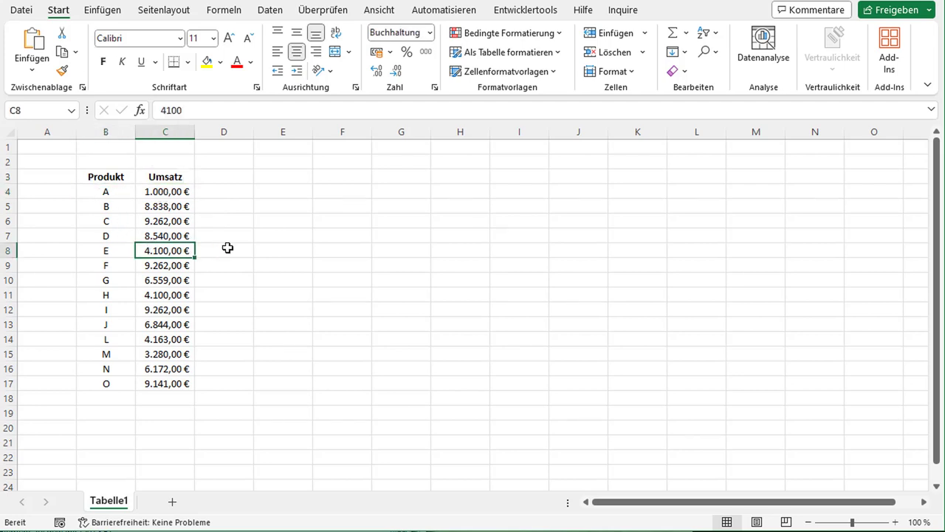
{"action": "left_click", "coordinate": [126, 176]}
{"action": "left_click_drag", "start_coordinate": [139, 201], "coordinate": [185, 382]}
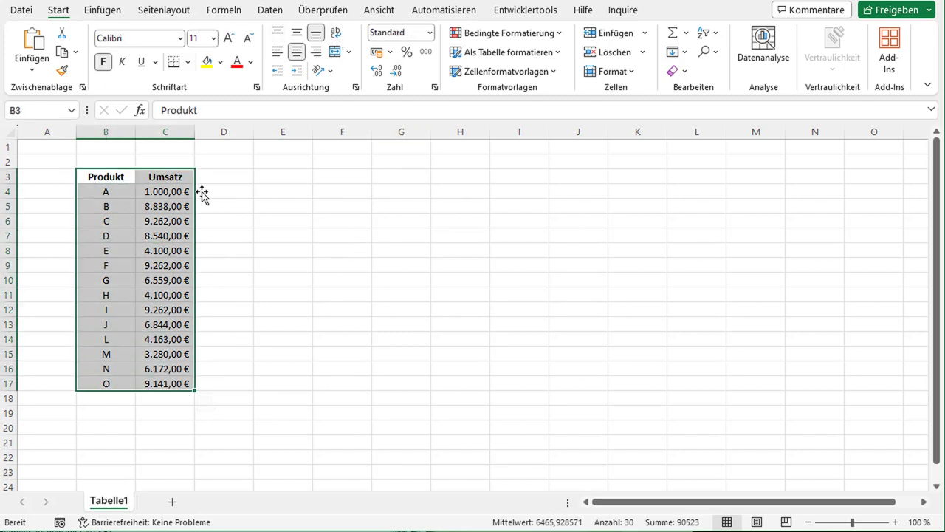
Insert a Histogramm chart of the selected revenue from Einfügen > Statistikdiagramm
{"action": "left_click", "coordinate": [270, 11]}
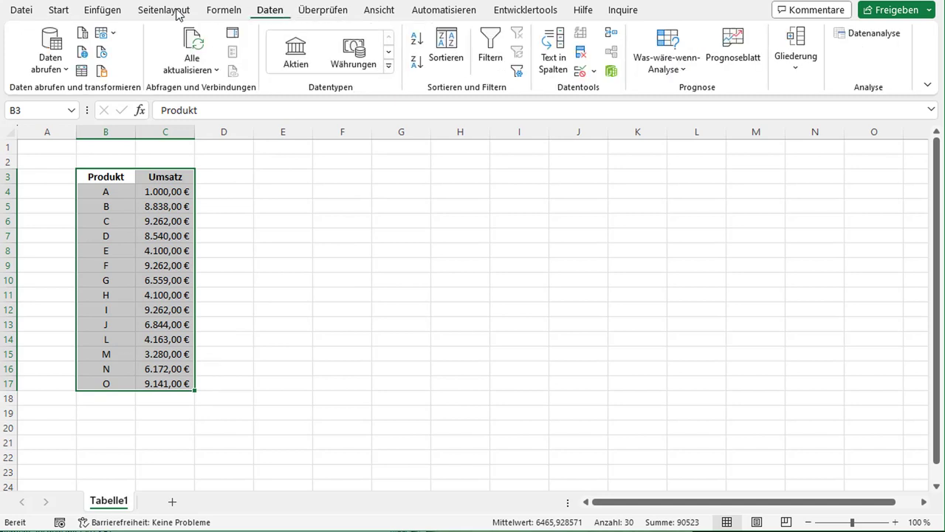
{"action": "left_click", "coordinate": [103, 10]}
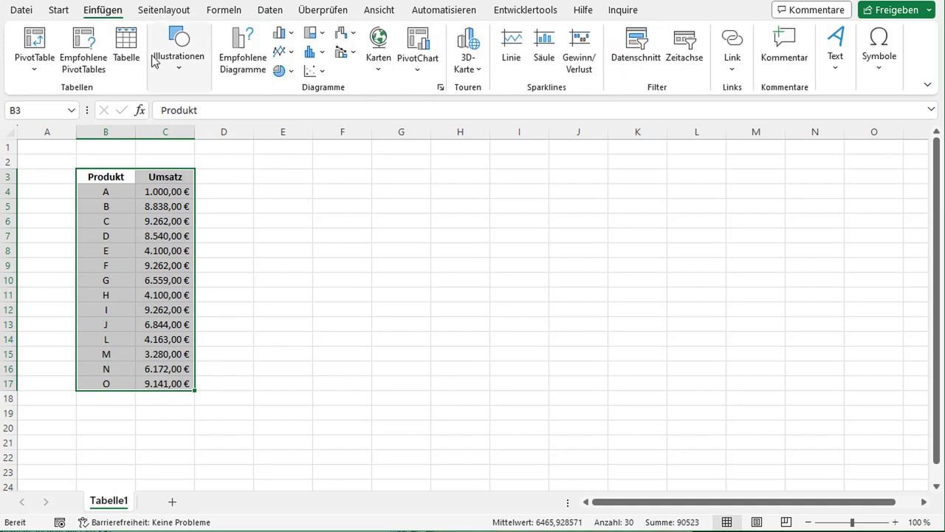
{"action": "left_click", "coordinate": [324, 53]}
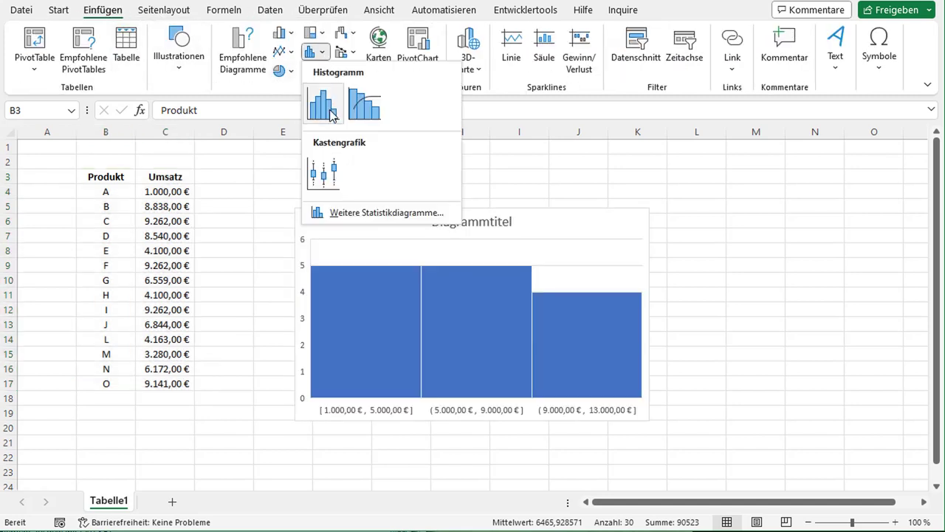
{"action": "left_click", "coordinate": [331, 115]}
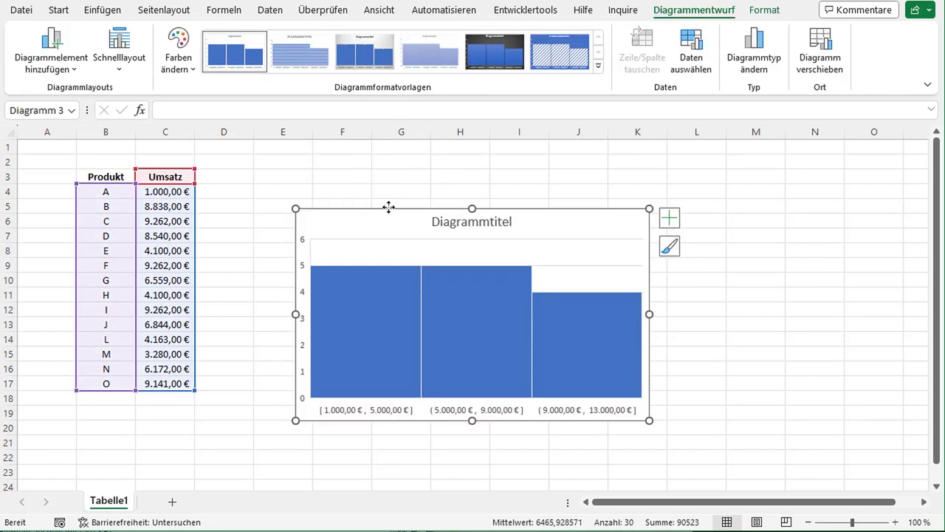
Move the histogram chart up beside the product table
{"action": "mouse_move", "coordinate": [389, 205]}
{"action": "left_mouse_down"}
{"action": "mouse_move", "coordinate": [352, 164]}
{"action": "mouse_move", "coordinate": [352, 183]}
{"action": "left_mouse_up"}
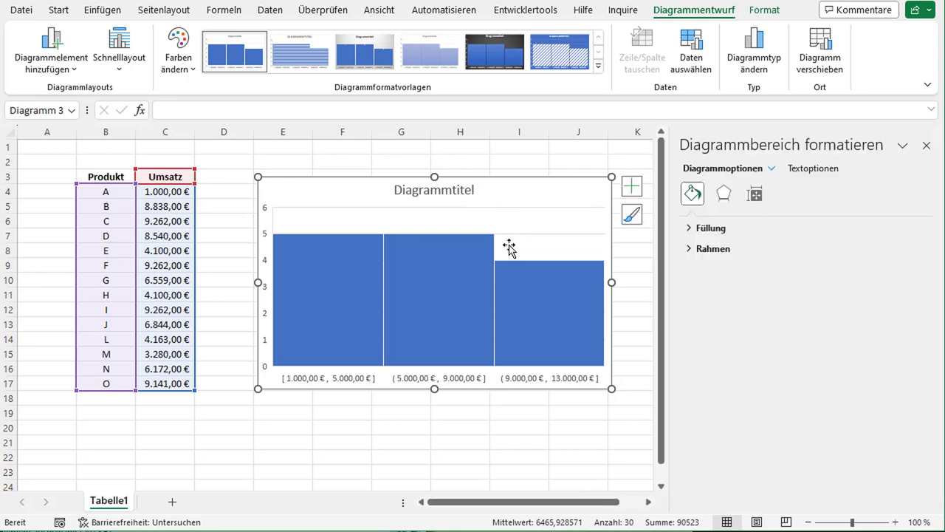
Open the chart's formatting pane and show Achsenoptionen for the Horizontal Achse
{"action": "double_click", "coordinate": [502, 186]}
{"action": "left_click", "coordinate": [771, 170]}
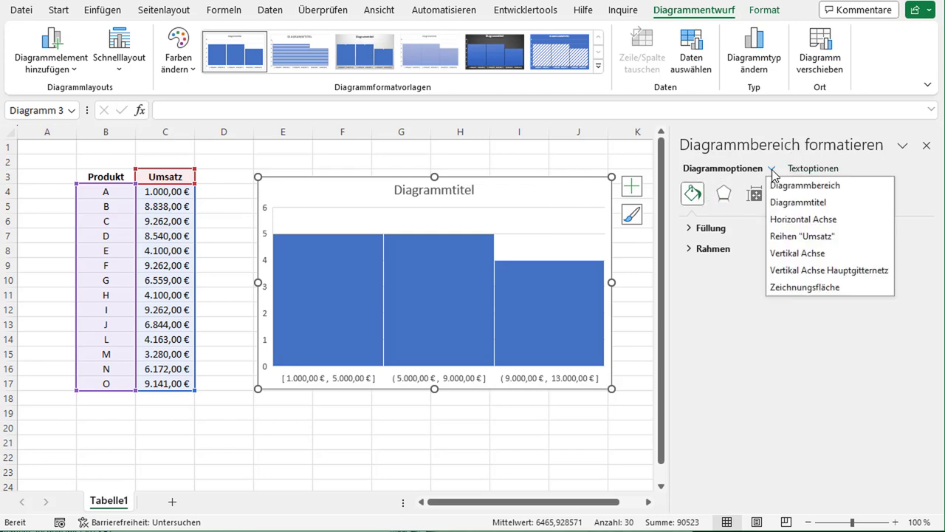
{"action": "left_click", "coordinate": [806, 223]}
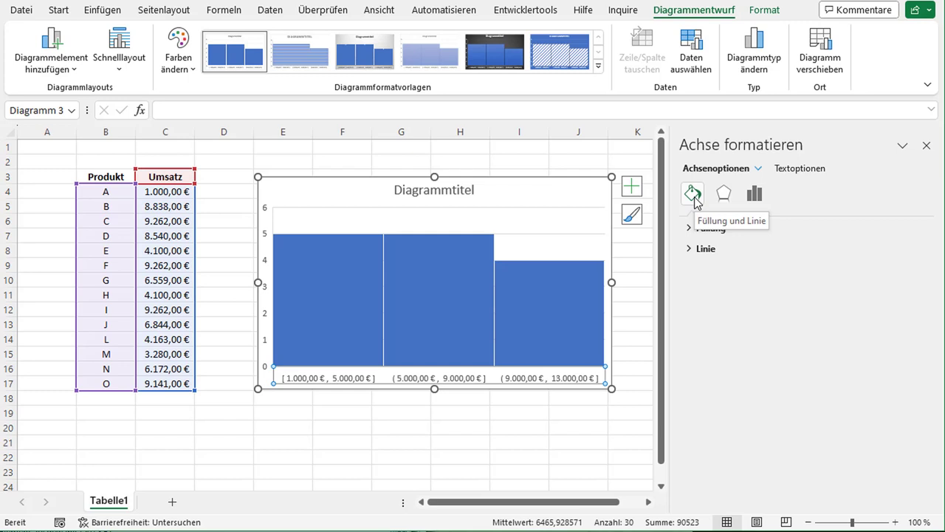
{"action": "left_click", "coordinate": [761, 198]}
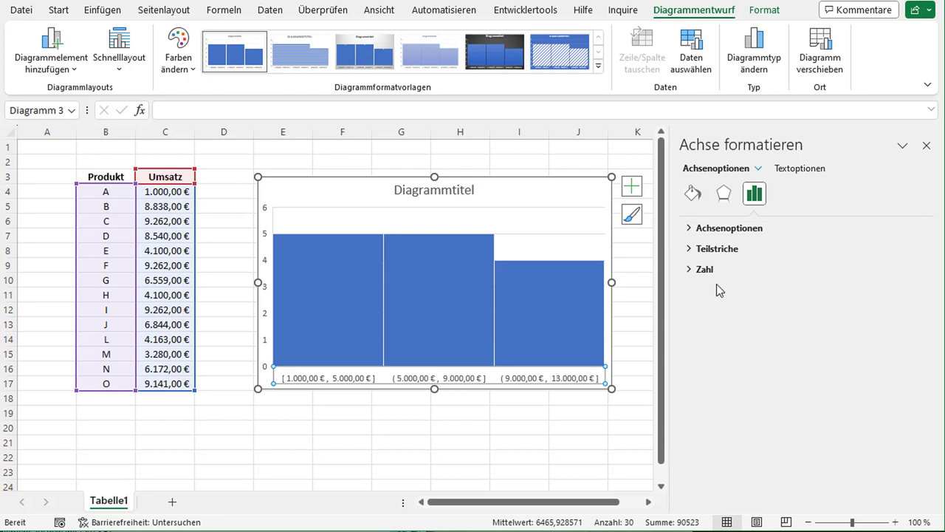
Switch the bins to Intervallbreite and set the bin width to 500
{"action": "left_click", "coordinate": [689, 230]}
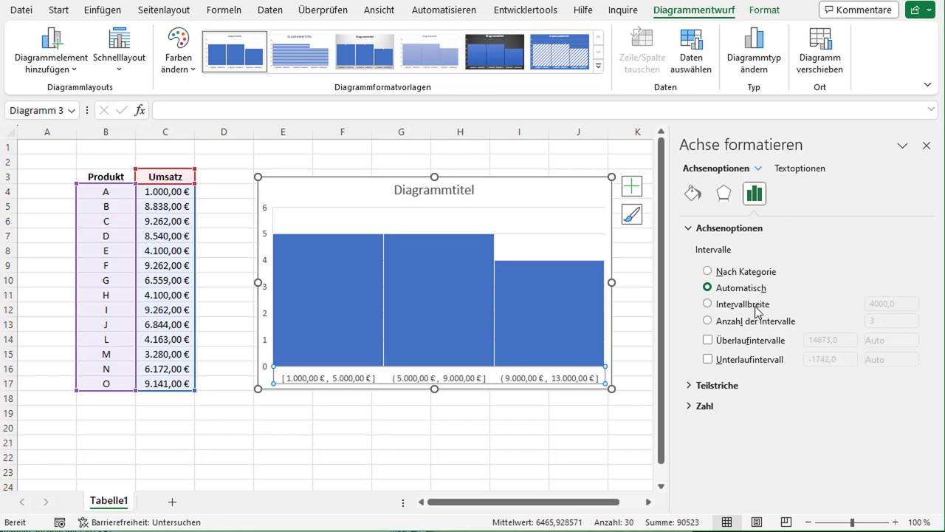
{"action": "left_click", "coordinate": [708, 303]}
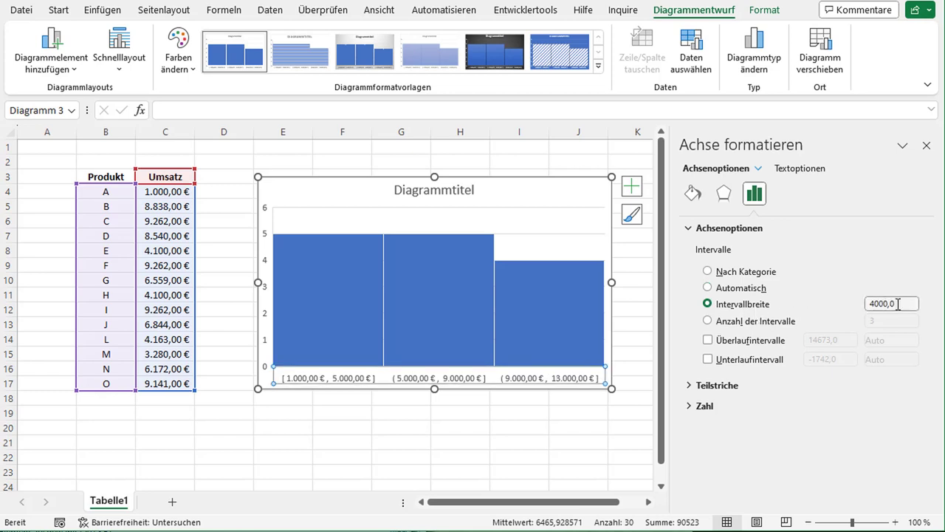
{"action": "left_click_drag", "start_coordinate": [898, 304], "coordinate": [859, 308]}
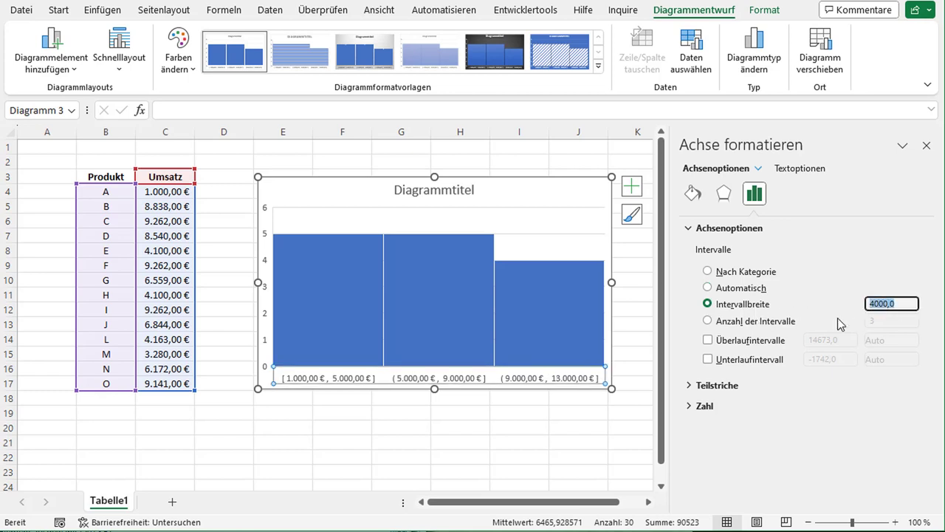
{"action": "type", "text": "1.000"}
{"action": "key", "text": "Return"}
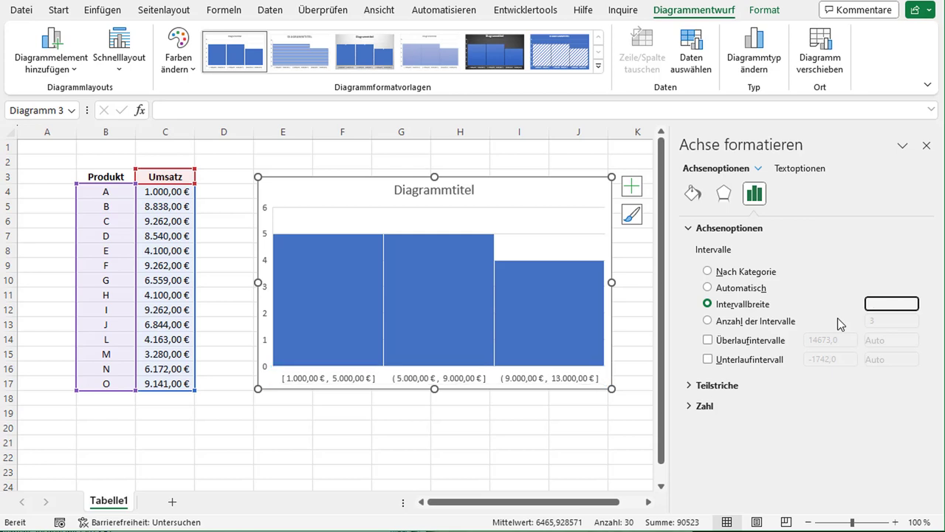
{"action": "type", "text": "500"}
{"action": "key", "text": "Return"}
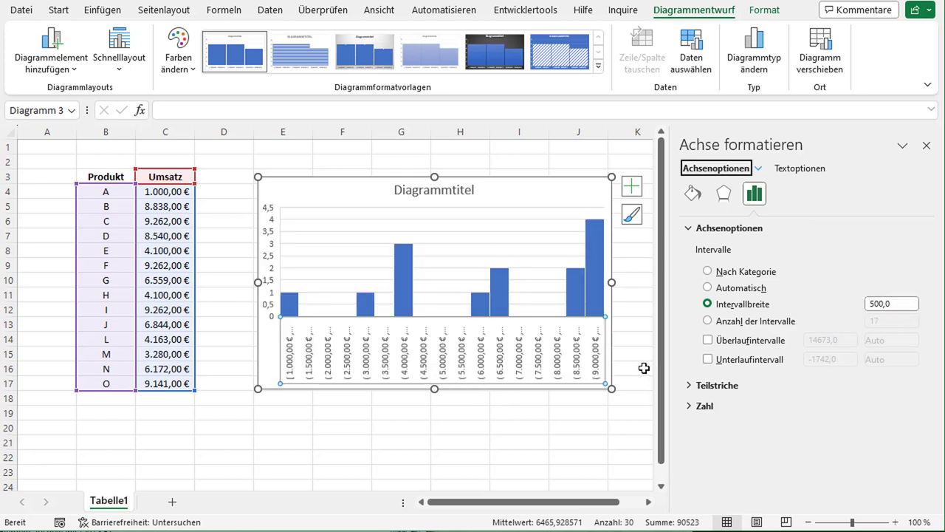
Switch to Anzahl der Intervalle and set the bin count to 50
{"action": "left_click", "coordinate": [725, 323]}
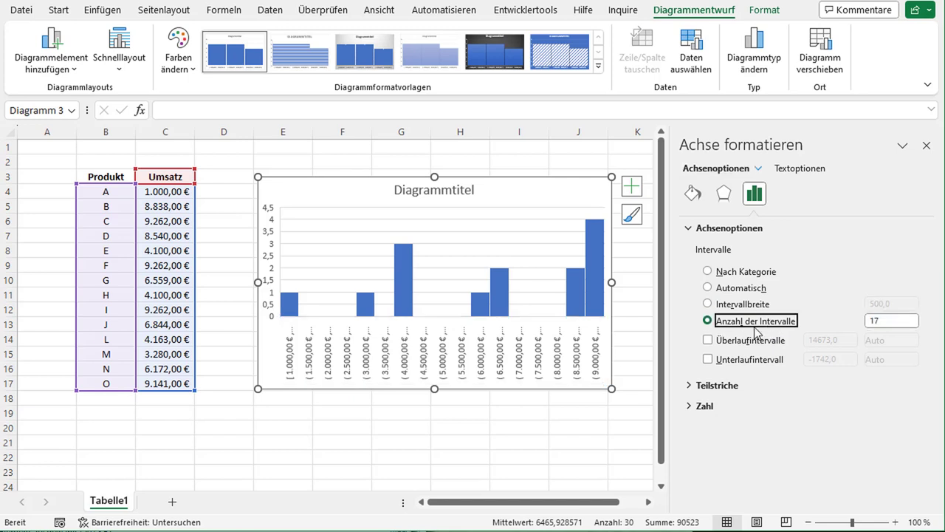
{"action": "double_click", "coordinate": [894, 320]}
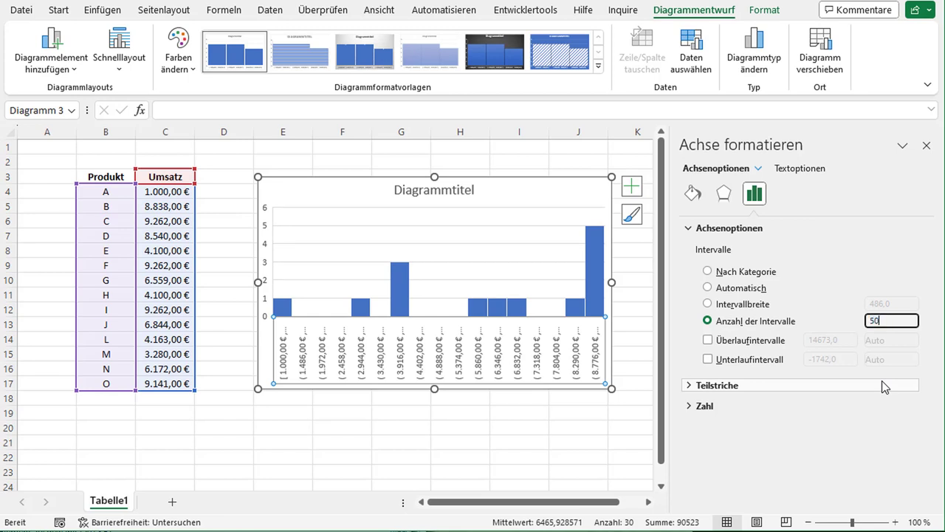
{"action": "key", "text": "Return"}
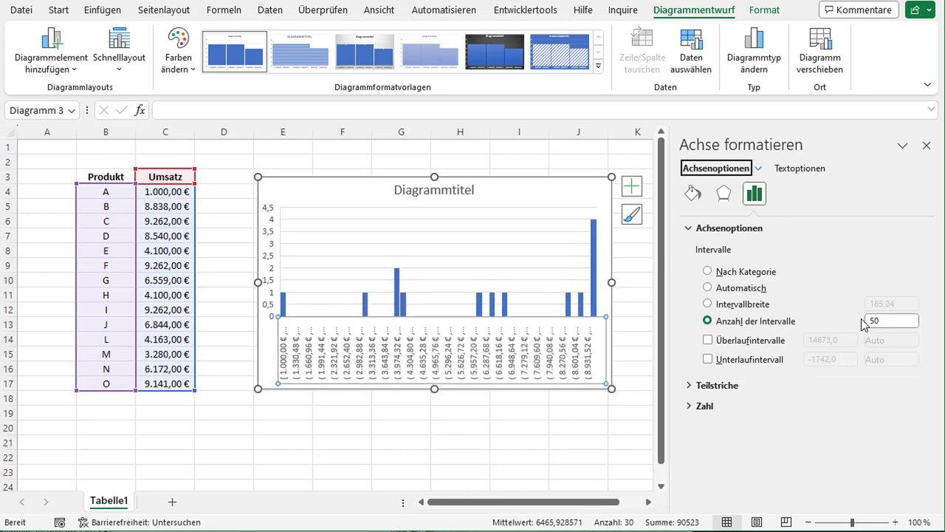